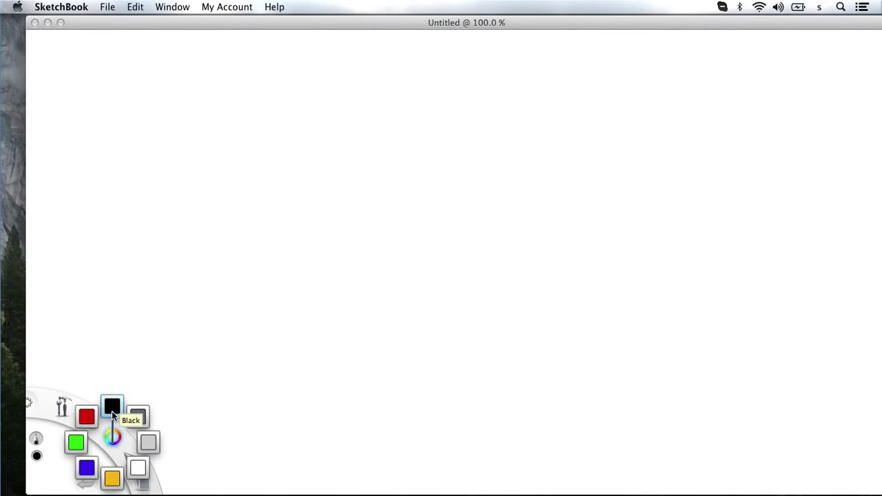
- Choose Black from the colour puck as the drawing colour
{"action": "left_click", "coordinate": [111, 410]}
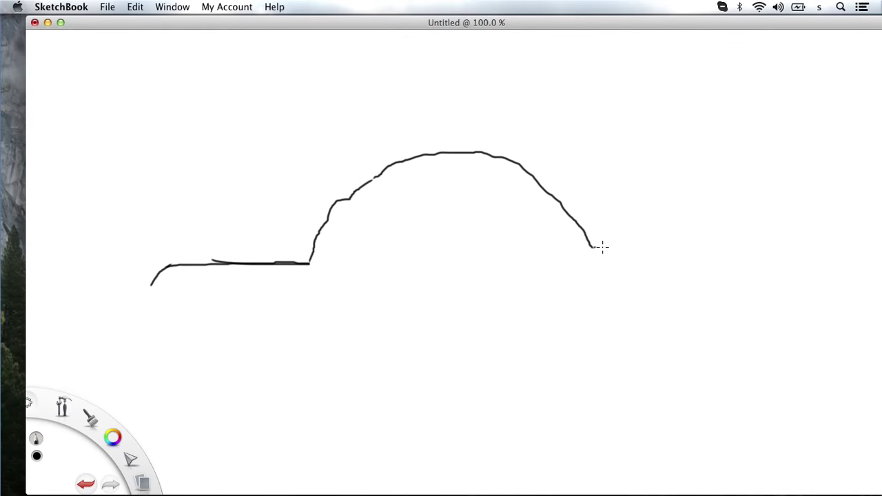
- Extend the end of the black roof curve slightly to the right
{"action": "left_click_drag", "start_coordinate": [595, 247], "coordinate": [603, 247]}
- Continue the outline right from the roof, then sweep it down into the rear hump and wheel loop
{"action": "left_click_drag", "start_coordinate": [597, 248], "coordinate": [615, 246]}
{"action": "mouse_move", "coordinate": [621, 243]}
{"action": "left_mouse_down"}
{"action": "mouse_move", "coordinate": [674, 232]}
{"action": "mouse_move", "coordinate": [723, 242]}
{"action": "mouse_move", "coordinate": [755, 263]}
{"action": "mouse_move", "coordinate": [771, 331]}
{"action": "mouse_move", "coordinate": [721, 344]}
{"action": "mouse_move", "coordinate": [647, 336]}
{"action": "mouse_move", "coordinate": [588, 298]}
{"action": "mouse_move", "coordinate": [561, 311]}
{"action": "mouse_move", "coordinate": [565, 349]}
{"action": "mouse_move", "coordinate": [609, 352]}
{"action": "mouse_move", "coordinate": [620, 329]}
{"action": "mouse_move", "coordinate": [614, 308]}
{"action": "left_mouse_up"}
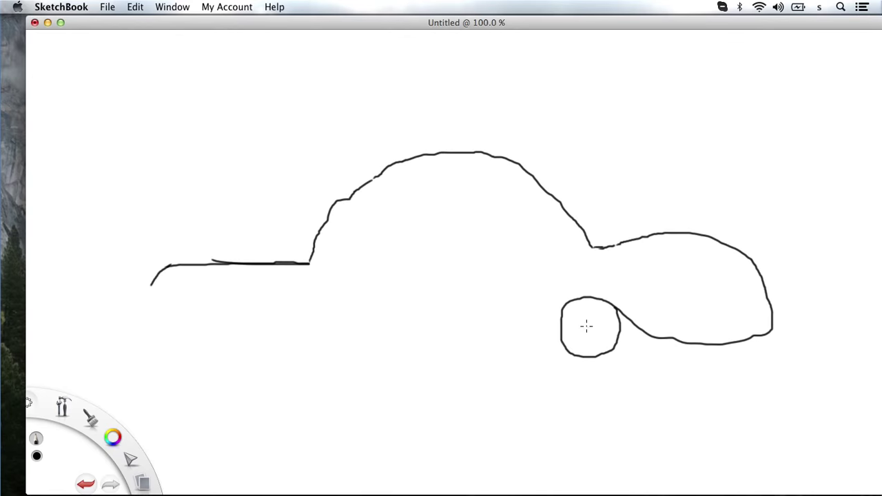
- Add two rear-wheel spokes, draw the underside line leftward, and start the front wheel's spokes
{"action": "left_click_drag", "start_coordinate": [583, 329], "coordinate": [570, 342]}
{"action": "mouse_move", "coordinate": [586, 329]}
{"action": "left_mouse_down"}
{"action": "mouse_move", "coordinate": [601, 350]}
{"action": "mouse_move", "coordinate": [618, 321]}
{"action": "mouse_move", "coordinate": [590, 326]}
{"action": "mouse_move", "coordinate": [595, 300]}
{"action": "mouse_move", "coordinate": [577, 321]}
{"action": "mouse_move", "coordinate": [565, 315]}
{"action": "left_mouse_up"}
{"action": "left_click_drag", "start_coordinate": [568, 297], "coordinate": [517, 297]}
{"action": "mouse_move", "coordinate": [493, 298]}
{"action": "left_mouse_down"}
{"action": "mouse_move", "coordinate": [343, 300]}
{"action": "mouse_move", "coordinate": [359, 314]}
{"action": "mouse_move", "coordinate": [361, 341]}
{"action": "mouse_move", "coordinate": [312, 343]}
{"action": "mouse_move", "coordinate": [301, 317]}
{"action": "mouse_move", "coordinate": [345, 299]}
{"action": "left_mouse_up"}
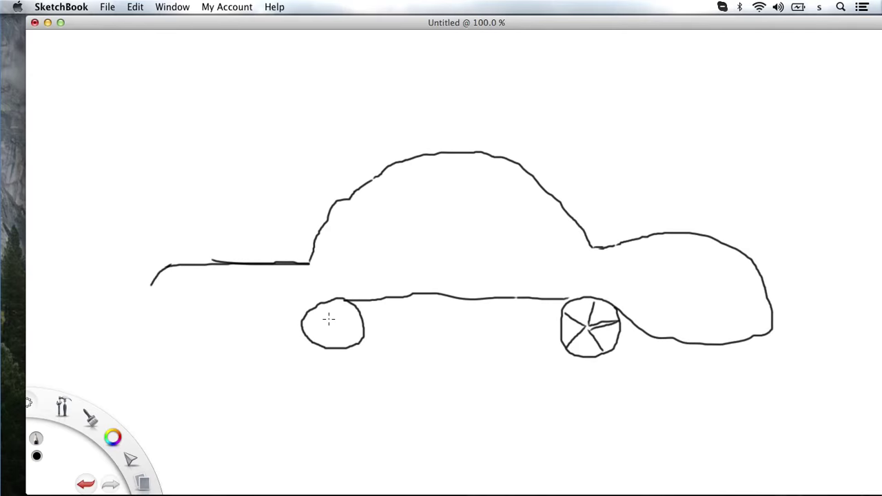
{"action": "mouse_move", "coordinate": [325, 304]}
{"action": "left_mouse_down"}
{"action": "mouse_move", "coordinate": [330, 317]}
{"action": "mouse_move", "coordinate": [353, 304]}
{"action": "left_mouse_up"}
- Draw another spoke inside the front wheel circle
{"action": "mouse_move", "coordinate": [332, 318]}
{"action": "left_mouse_down"}
{"action": "mouse_move", "coordinate": [363, 339]}
{"action": "mouse_move", "coordinate": [321, 325]}
{"action": "mouse_move", "coordinate": [338, 349]}
{"action": "left_mouse_up"}
- Switch to red, scribble a dense siren blob on the roof, then return to black
{"action": "left_click", "coordinate": [111, 439]}
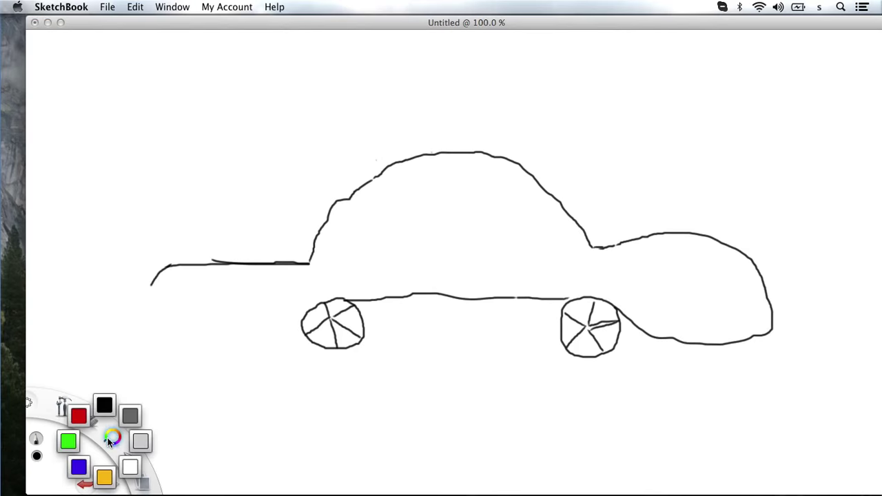
{"action": "left_click", "coordinate": [79, 415]}
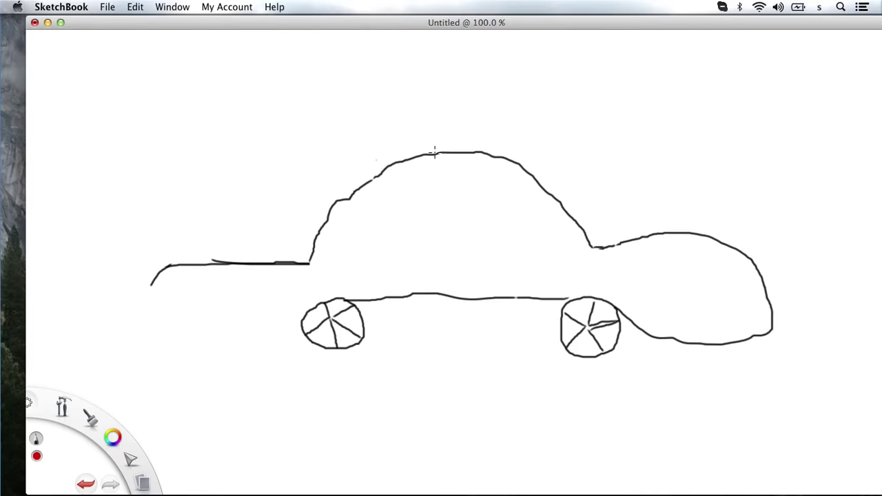
{"action": "mouse_move", "coordinate": [433, 153]}
{"action": "left_mouse_down"}
{"action": "mouse_move", "coordinate": [419, 145]}
{"action": "mouse_move", "coordinate": [445, 121]}
{"action": "mouse_move", "coordinate": [458, 146]}
{"action": "mouse_move", "coordinate": [435, 153]}
{"action": "left_mouse_up"}
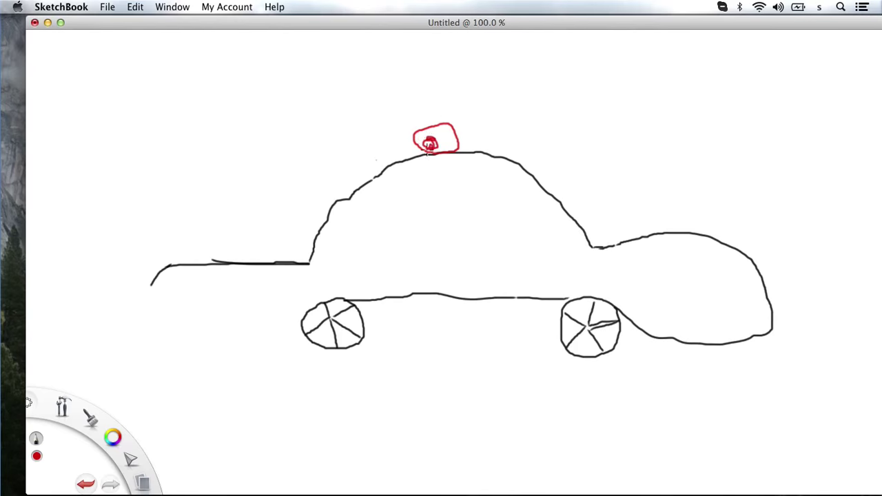
{"action": "mouse_move", "coordinate": [429, 136]}
{"action": "left_mouse_down"}
{"action": "mouse_move", "coordinate": [425, 142]}
{"action": "mouse_move", "coordinate": [432, 131]}
{"action": "mouse_move", "coordinate": [445, 138]}
{"action": "mouse_move", "coordinate": [434, 139]}
{"action": "mouse_move", "coordinate": [442, 151]}
{"action": "mouse_move", "coordinate": [445, 133]}
{"action": "mouse_move", "coordinate": [455, 147]}
{"action": "mouse_move", "coordinate": [448, 138]}
{"action": "mouse_move", "coordinate": [436, 144]}
{"action": "mouse_move", "coordinate": [448, 147]}
{"action": "mouse_move", "coordinate": [439, 127]}
{"action": "mouse_move", "coordinate": [448, 128]}
{"action": "mouse_move", "coordinate": [405, 133]}
{"action": "mouse_move", "coordinate": [422, 127]}
{"action": "left_mouse_up"}
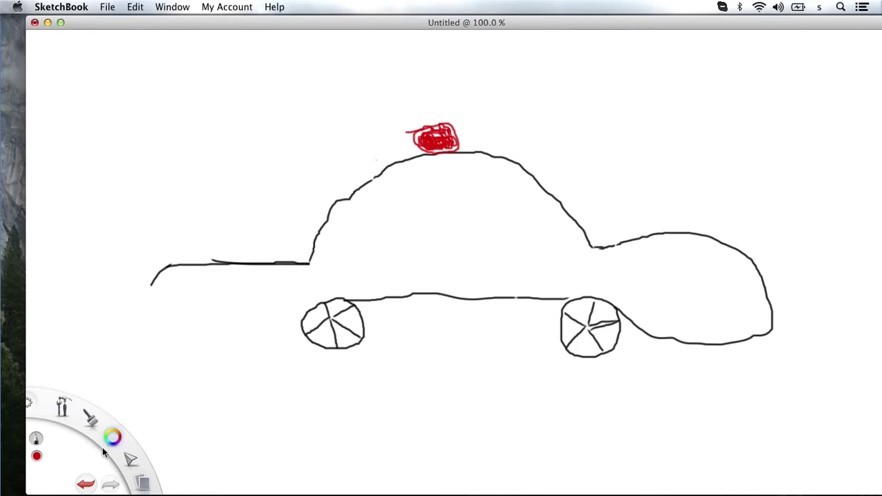
{"action": "left_click_drag", "start_coordinate": [112, 440], "coordinate": [114, 396]}
- Hand-letter three stacked black letters on the car's rear end
{"action": "left_click_drag", "start_coordinate": [723, 253], "coordinate": [726, 265]}
{"action": "mouse_move", "coordinate": [728, 269]}
{"action": "left_mouse_down"}
{"action": "mouse_move", "coordinate": [746, 294]}
{"action": "mouse_move", "coordinate": [733, 293]}
{"action": "left_mouse_up"}
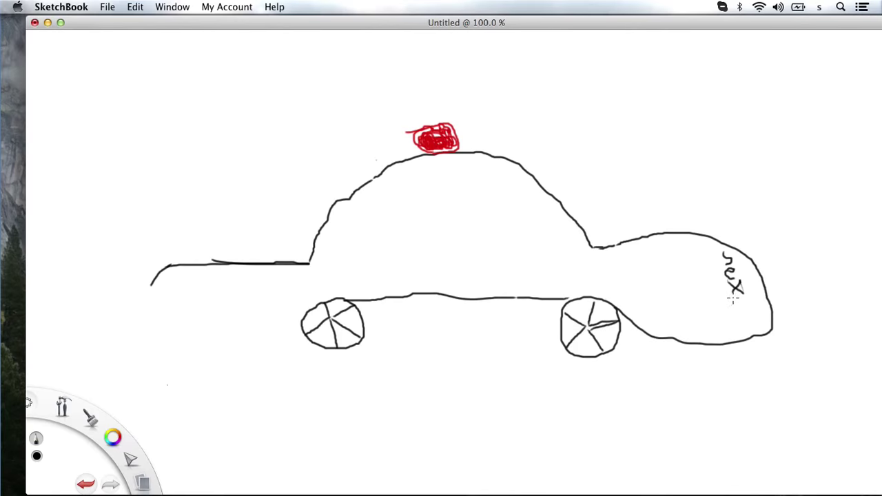
{"action": "mouse_move", "coordinate": [733, 298]}
{"action": "left_mouse_down"}
{"action": "mouse_move", "coordinate": [748, 322]}
{"action": "mouse_move", "coordinate": [748, 313]}
{"action": "left_mouse_up"}
- Extend the lower body line left into a rounded nose, and draw a small oval by the lettering
{"action": "left_click_drag", "start_coordinate": [322, 302], "coordinate": [236, 310]}
{"action": "left_click_drag", "start_coordinate": [241, 310], "coordinate": [223, 312]}
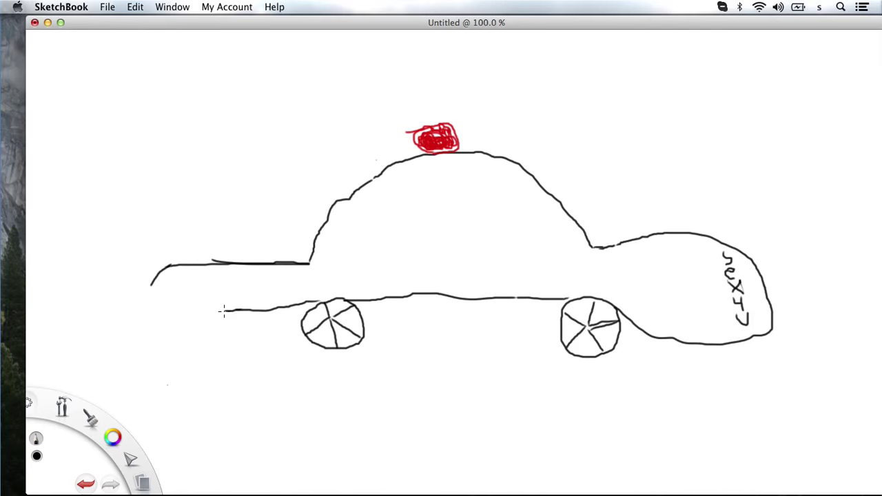
{"action": "mouse_move", "coordinate": [224, 312]}
{"action": "left_mouse_down"}
{"action": "mouse_move", "coordinate": [160, 300]}
{"action": "mouse_move", "coordinate": [154, 270]}
{"action": "left_mouse_up"}
{"action": "mouse_move", "coordinate": [669, 258]}
{"action": "left_mouse_down"}
{"action": "mouse_move", "coordinate": [690, 281]}
{"action": "mouse_move", "coordinate": [668, 261]}
{"action": "left_mouse_up"}
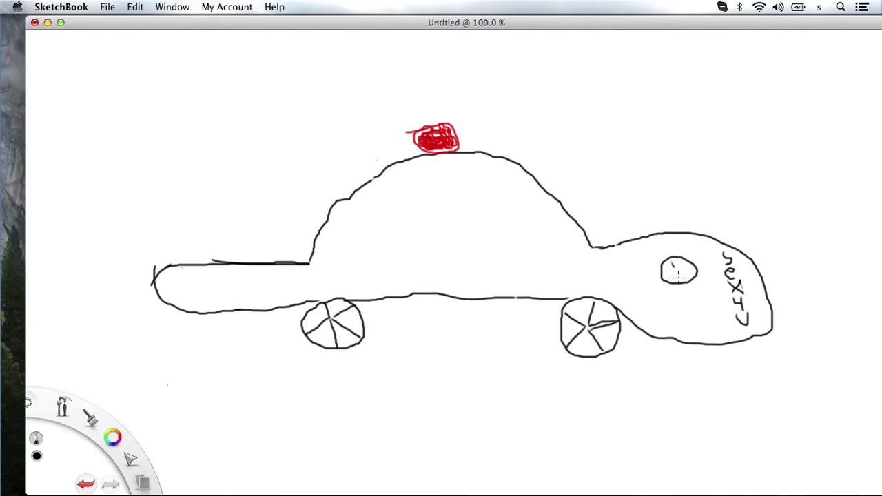
- Draw two short pupil strokes inside the small black oval
{"action": "left_click_drag", "start_coordinate": [677, 266], "coordinate": [679, 280]}
{"action": "left_click_drag", "start_coordinate": [668, 258], "coordinate": [678, 286]}
- Draw a figure-eight head with two eyes above the hood, plus the body lines below it
{"action": "mouse_move", "coordinate": [190, 160]}
{"action": "left_mouse_down"}
{"action": "mouse_move", "coordinate": [174, 176]}
{"action": "mouse_move", "coordinate": [196, 163]}
{"action": "mouse_move", "coordinate": [203, 169]}
{"action": "left_mouse_up"}
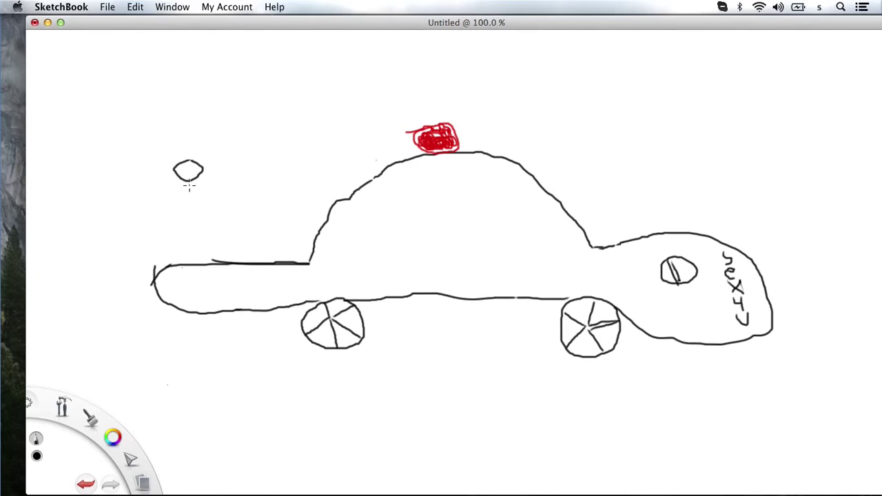
{"action": "mouse_move", "coordinate": [182, 181]}
{"action": "left_mouse_down"}
{"action": "mouse_move", "coordinate": [174, 196]}
{"action": "mouse_move", "coordinate": [195, 202]}
{"action": "mouse_move", "coordinate": [207, 171]}
{"action": "left_mouse_up"}
{"action": "mouse_move", "coordinate": [204, 171]}
{"action": "left_mouse_down"}
{"action": "mouse_move", "coordinate": [184, 181]}
{"action": "mouse_move", "coordinate": [185, 194]}
{"action": "mouse_move", "coordinate": [184, 180]}
{"action": "left_mouse_up"}
{"action": "left_click_drag", "start_coordinate": [185, 189], "coordinate": [186, 190]}
{"action": "left_click_drag", "start_coordinate": [197, 190], "coordinate": [206, 178]}
{"action": "mouse_move", "coordinate": [186, 219]}
{"action": "left_mouse_down"}
{"action": "mouse_move", "coordinate": [176, 269]}
{"action": "mouse_move", "coordinate": [204, 259]}
{"action": "mouse_move", "coordinate": [201, 215]}
{"action": "mouse_move", "coordinate": [216, 263]}
{"action": "left_mouse_up"}
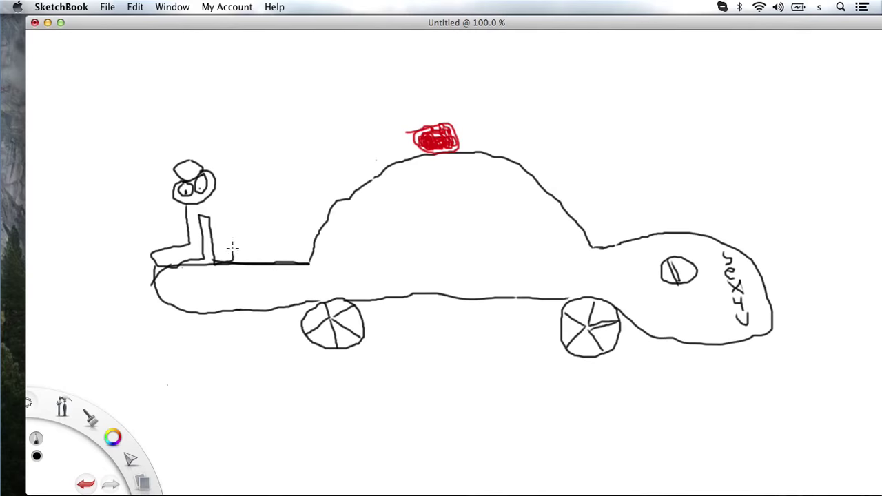
- Stroke the figure's second leg with a foot, a line up to the head, and an up-right arm
{"action": "mouse_move", "coordinate": [233, 262]}
{"action": "left_mouse_down"}
{"action": "mouse_move", "coordinate": [222, 216]}
{"action": "mouse_move", "coordinate": [230, 249]}
{"action": "left_mouse_up"}
{"action": "mouse_move", "coordinate": [236, 245]}
{"action": "left_mouse_down"}
{"action": "mouse_move", "coordinate": [250, 255]}
{"action": "mouse_move", "coordinate": [234, 263]}
{"action": "left_mouse_up"}
{"action": "left_click_drag", "start_coordinate": [224, 213], "coordinate": [212, 195]}
{"action": "mouse_move", "coordinate": [216, 176]}
{"action": "left_mouse_down"}
{"action": "mouse_move", "coordinate": [231, 166]}
{"action": "mouse_move", "coordinate": [251, 183]}
{"action": "left_mouse_up"}
- Draw a left arm extending from the head with a hand, then a hand above the raised arm
{"action": "mouse_move", "coordinate": [171, 193]}
{"action": "left_mouse_down"}
{"action": "mouse_move", "coordinate": [133, 183]}
{"action": "mouse_move", "coordinate": [135, 192]}
{"action": "left_mouse_up"}
{"action": "mouse_move", "coordinate": [131, 196]}
{"action": "left_mouse_down"}
{"action": "mouse_move", "coordinate": [127, 204]}
{"action": "mouse_move", "coordinate": [135, 193]}
{"action": "mouse_move", "coordinate": [143, 205]}
{"action": "mouse_move", "coordinate": [131, 183]}
{"action": "mouse_move", "coordinate": [117, 206]}
{"action": "left_mouse_up"}
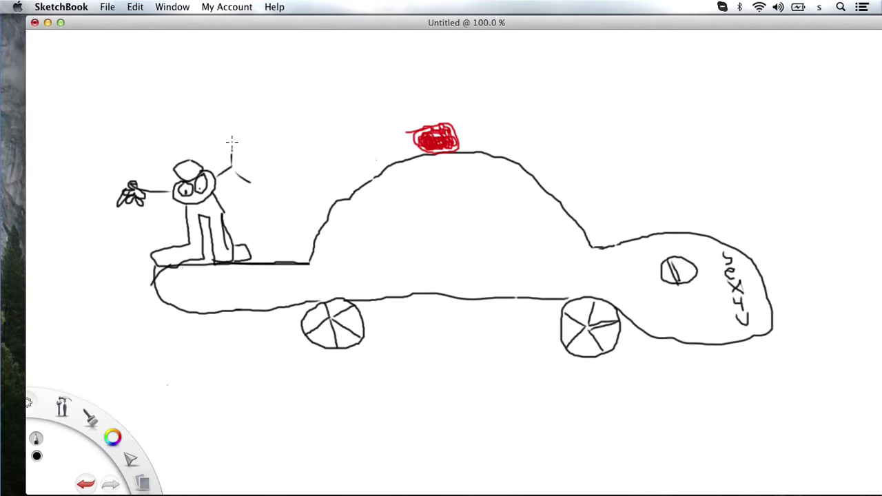
{"action": "mouse_move", "coordinate": [232, 151]}
{"action": "left_mouse_down"}
{"action": "mouse_move", "coordinate": [241, 142]}
{"action": "mouse_move", "coordinate": [234, 153]}
{"action": "mouse_move", "coordinate": [252, 148]}
{"action": "left_mouse_up"}
{"action": "left_click_drag", "start_coordinate": [239, 153], "coordinate": [256, 156]}
{"action": "left_click_drag", "start_coordinate": [267, 187], "coordinate": [249, 177]}
{"action": "left_click_drag", "start_coordinate": [232, 146], "coordinate": [244, 146]}
- Undo the trial eye mark and diagonal stroke drawn on the figure's head
{"action": "left_click_drag", "start_coordinate": [184, 167], "coordinate": [185, 170]}
{"action": "left_click_drag", "start_coordinate": [158, 222], "coordinate": [183, 170]}
{"action": "key", "text": "super+z"}
{"action": "key", "text": "super+z"}
- Undo a trial eye dot and change the brush colour from black to blue
{"action": "left_click", "coordinate": [113, 437]}
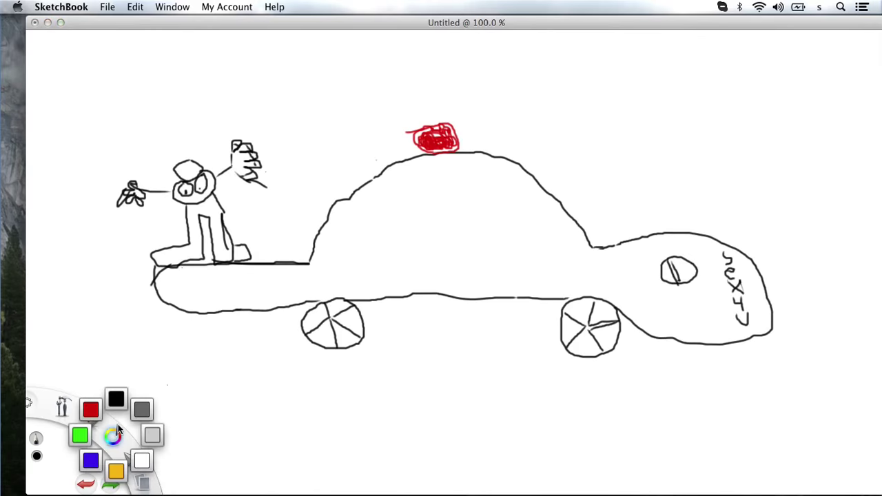
{"action": "left_click", "coordinate": [95, 451]}
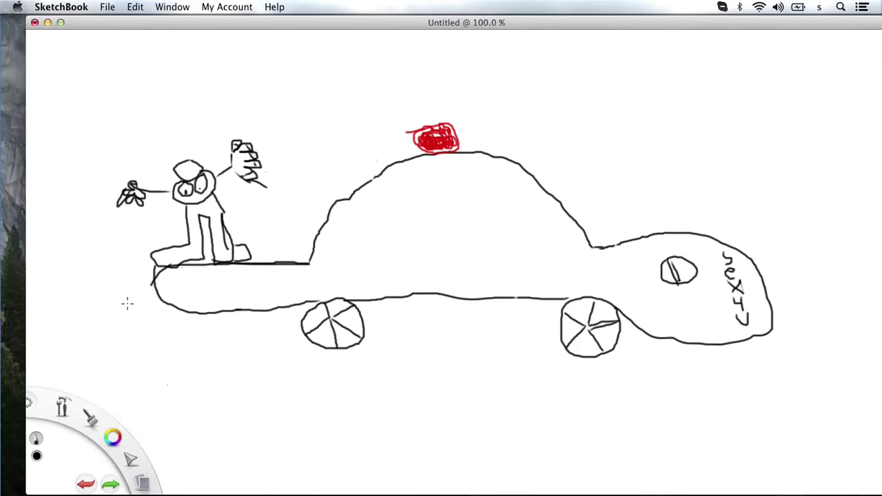
{"action": "left_click", "coordinate": [184, 169]}
{"action": "left_click", "coordinate": [109, 442]}
{"action": "key", "text": "ctrl+z"}
{"action": "left_click", "coordinate": [110, 442]}
{"action": "left_click", "coordinate": [110, 443]}
{"action": "left_click", "coordinate": [84, 467]}
- Scribble blue loops left to right across the top of the canvas, redoing the last stroke
{"action": "mouse_move", "coordinate": [313, 43]}
{"action": "left_mouse_down"}
{"action": "mouse_move", "coordinate": [273, 69]}
{"action": "mouse_move", "coordinate": [314, 31]}
{"action": "left_mouse_up"}
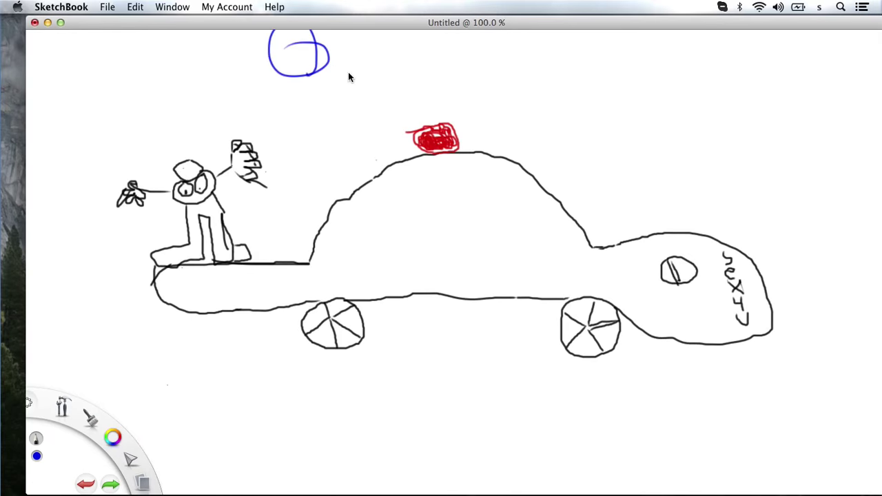
{"action": "mouse_move", "coordinate": [348, 77]}
{"action": "left_mouse_down"}
{"action": "mouse_move", "coordinate": [450, 74]}
{"action": "mouse_move", "coordinate": [529, 34]}
{"action": "mouse_move", "coordinate": [540, 74]}
{"action": "left_mouse_up"}
{"action": "mouse_move", "coordinate": [540, 41]}
{"action": "left_mouse_down"}
{"action": "mouse_move", "coordinate": [565, 64]}
{"action": "mouse_move", "coordinate": [591, 44]}
{"action": "mouse_move", "coordinate": [584, 26]}
{"action": "mouse_move", "coordinate": [629, 31]}
{"action": "left_mouse_up"}
{"action": "left_click_drag", "start_coordinate": [587, 50], "coordinate": [659, 58]}
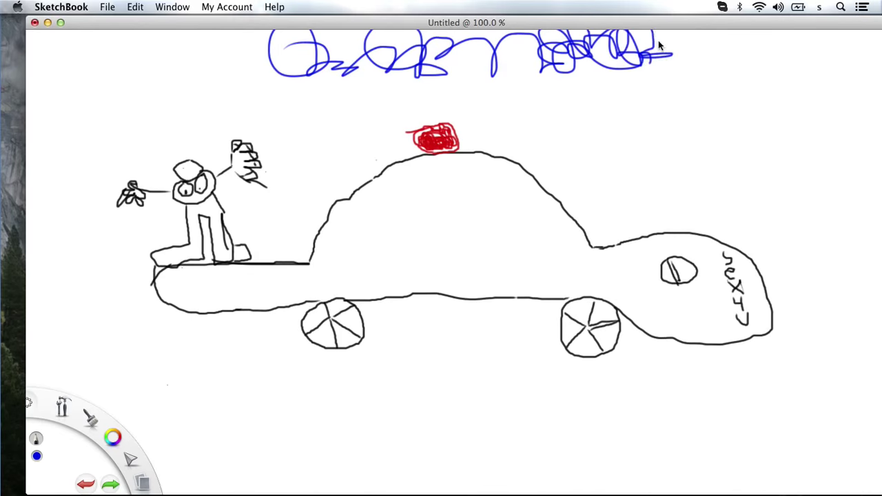
{"action": "key", "text": "super+shift+z"}
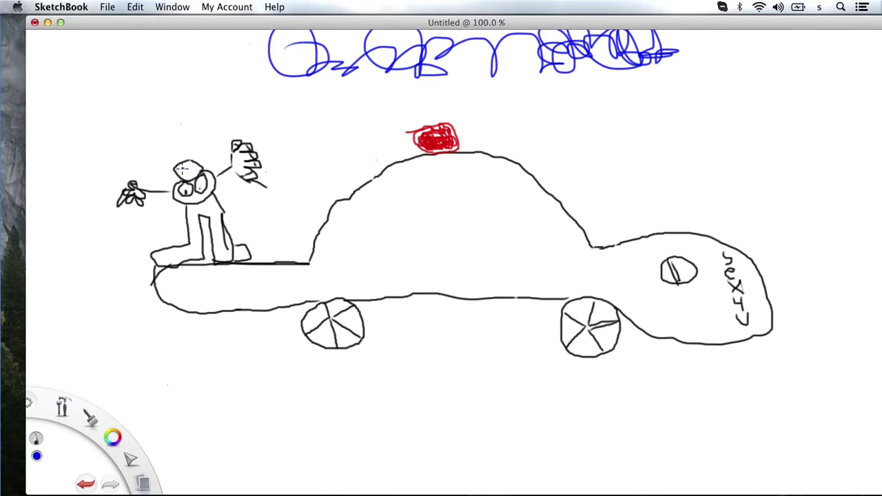
- Dot two small blue eyes side by side inside the stick figure's head
{"action": "left_click", "coordinate": [182, 169]}
{"action": "left_click_drag", "start_coordinate": [182, 169], "coordinate": [183, 170]}
{"action": "left_click", "coordinate": [191, 169]}
{"action": "left_click", "coordinate": [193, 168]}
- Switch the colour to yellow and scribble curly hair around the figure's head
{"action": "left_click_drag", "start_coordinate": [113, 435], "coordinate": [112, 463]}
{"action": "mouse_move", "coordinate": [171, 171]}
{"action": "left_mouse_down"}
{"action": "mouse_move", "coordinate": [182, 142]}
{"action": "mouse_move", "coordinate": [216, 167]}
{"action": "left_mouse_up"}
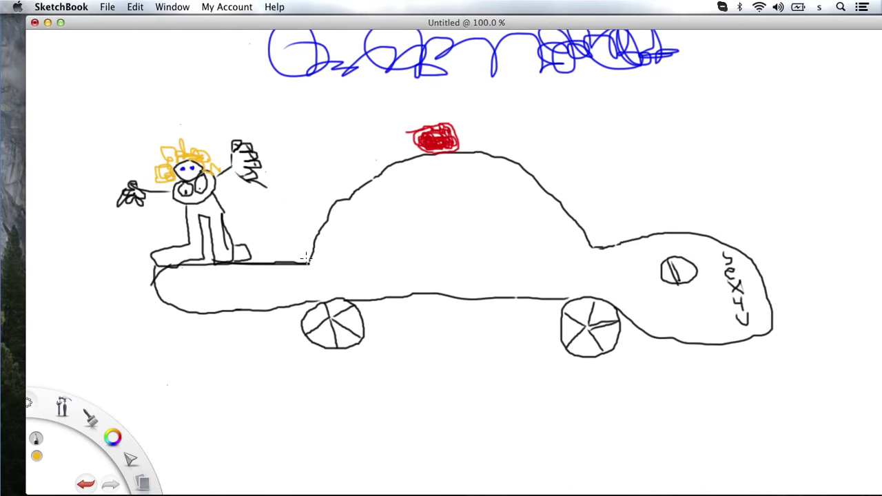
- Extend the hood line's right end with a short stroke to meet the car body
{"action": "left_click_drag", "start_coordinate": [307, 261], "coordinate": [312, 262]}
{"action": "key", "text": "space"}
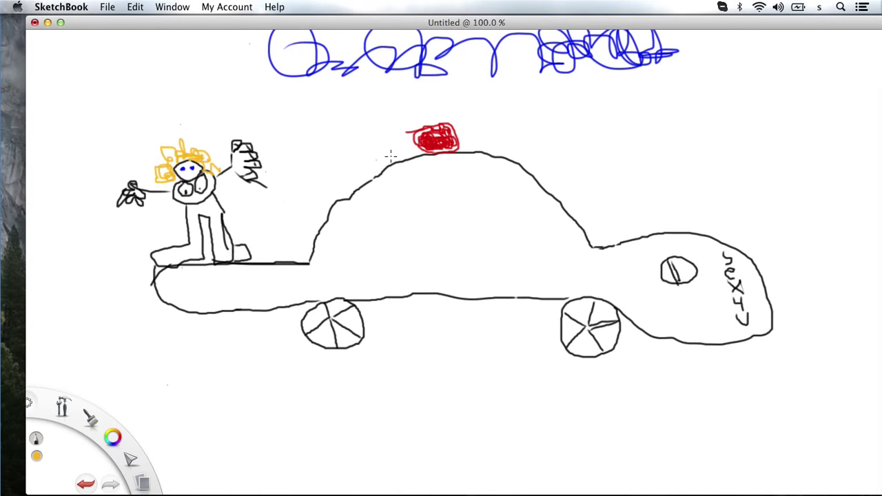